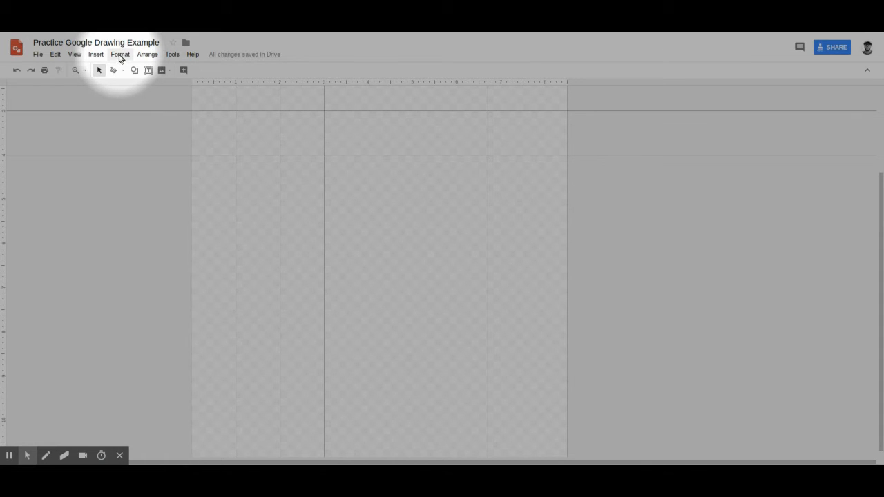
click(145, 57)
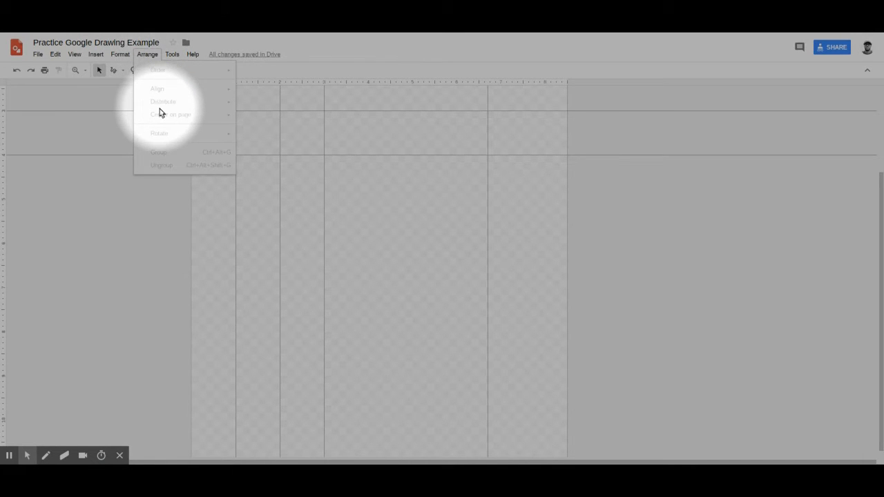
click(149, 58)
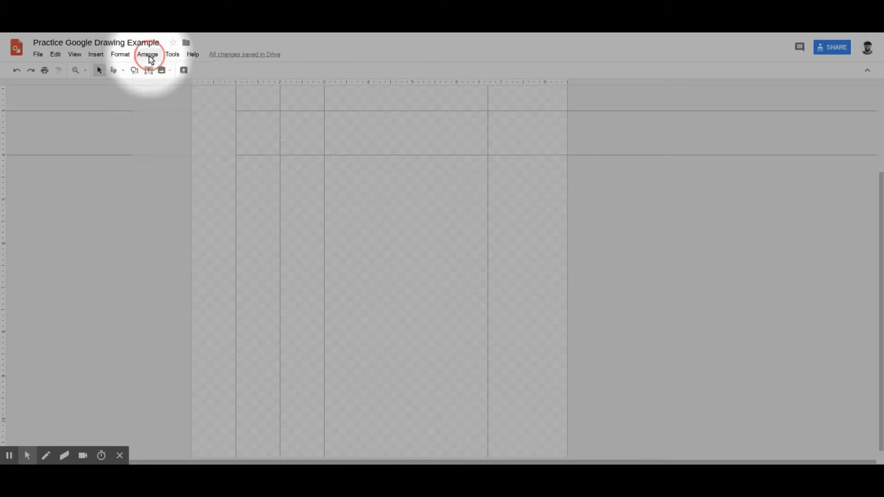
click(9, 436)
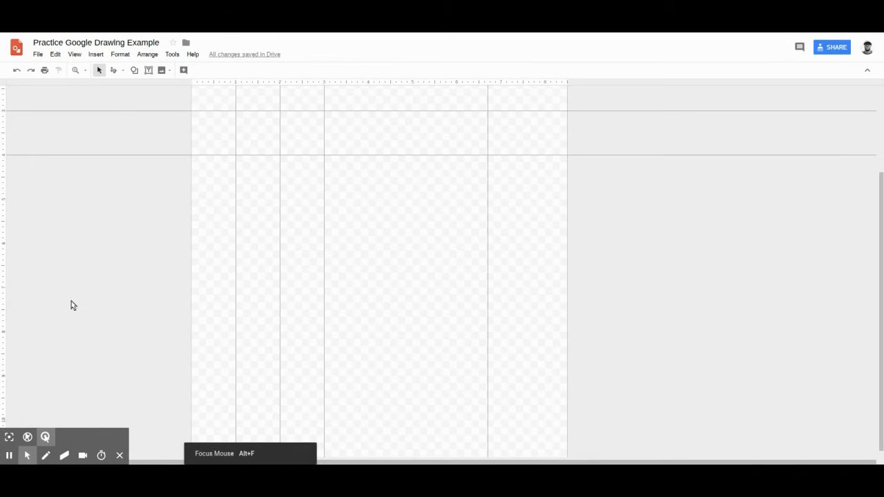
Step: Turn off the guide lines so the canvas shows none
scroll(194, 310, up, 3)
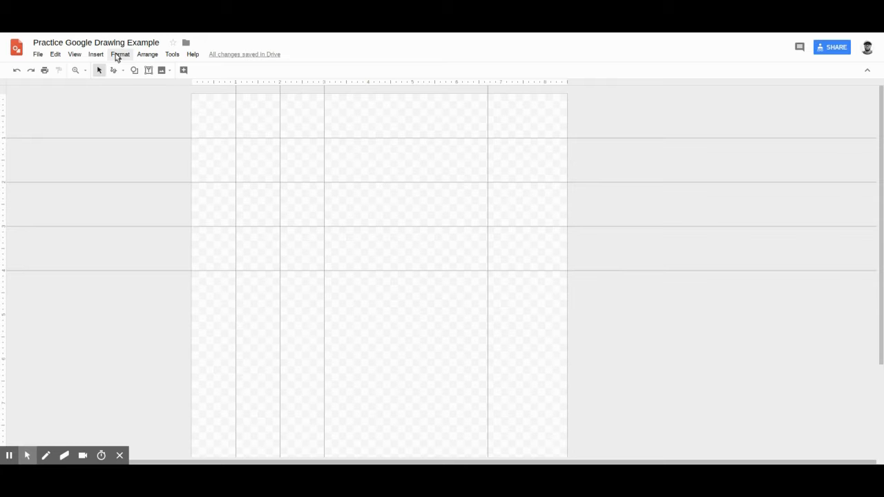
click(76, 55)
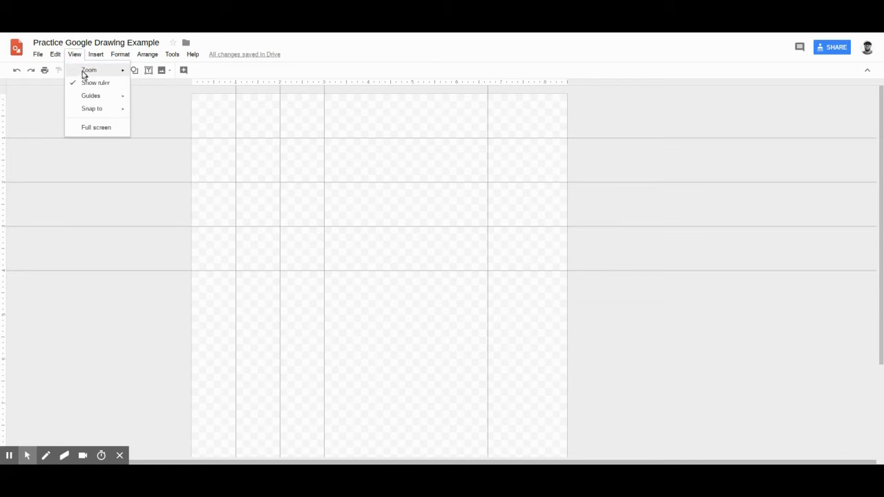
mouse_move(91, 102)
click(147, 97)
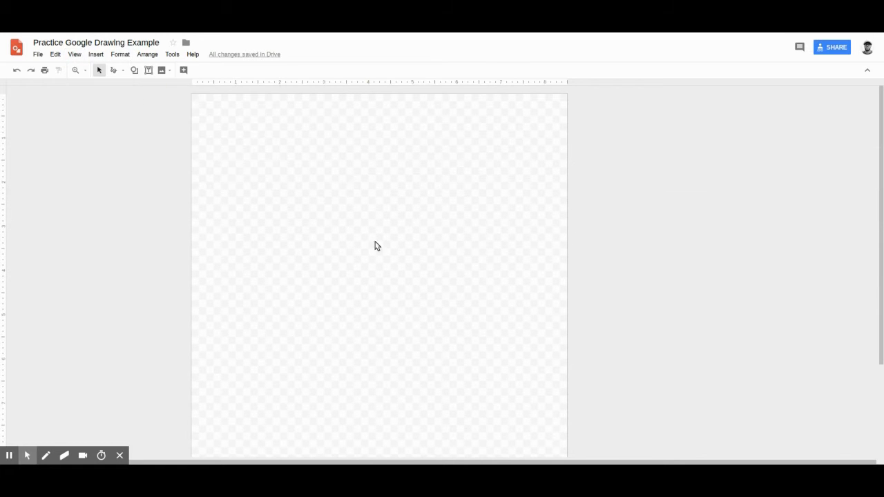
Step: Draw a rectangle about 2.5 inches wide and 2 inches high in the upper part of the canvas
click(134, 71)
mouse_move(139, 87)
click(200, 90)
click(134, 70)
mouse_move(152, 87)
click(201, 93)
drag(268, 160, 377, 247)
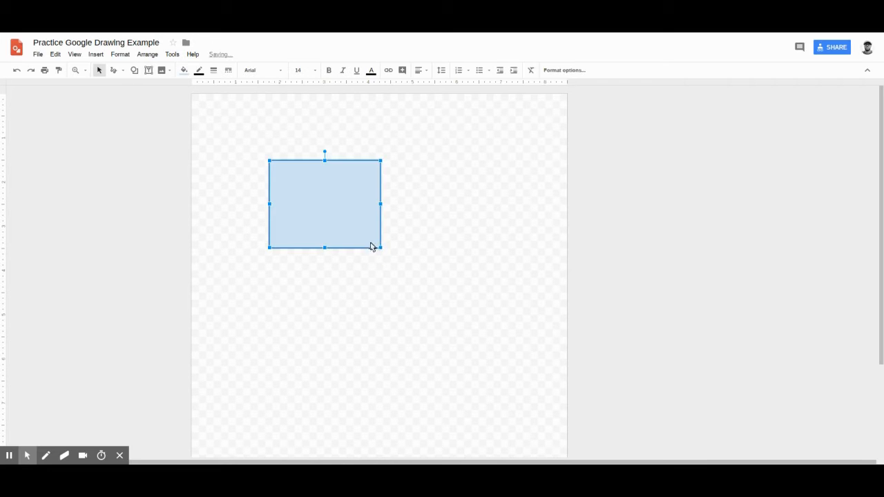
Step: Duplicate the rectangle twice, placing one copy below and slightly right and the other further down to the left
key(ctrl+d)
drag(353, 217, 377, 315)
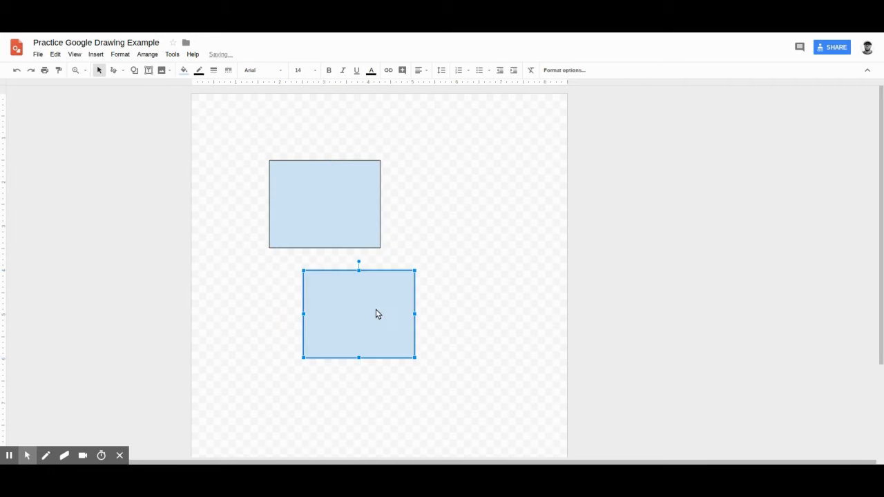
key(ctrl+d)
drag(361, 223, 315, 413)
click(82, 73)
click(83, 74)
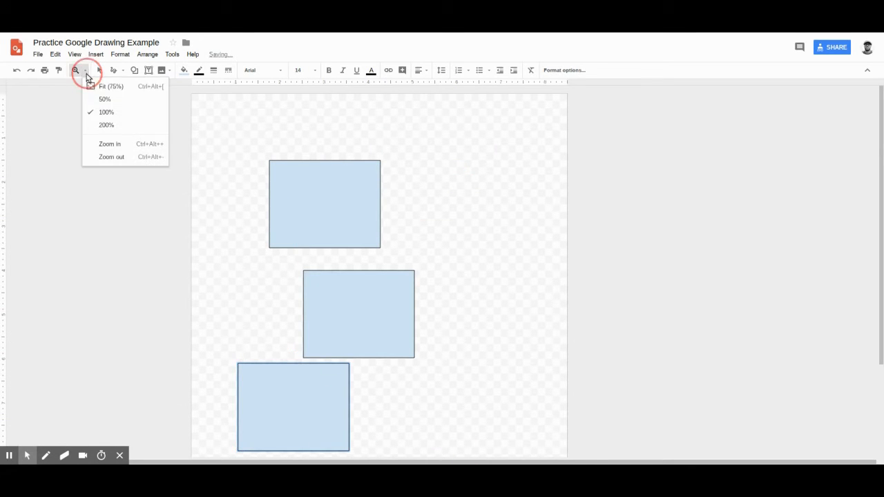
click(92, 88)
click(403, 324)
drag(402, 300, 532, 176)
key(ctrl+z)
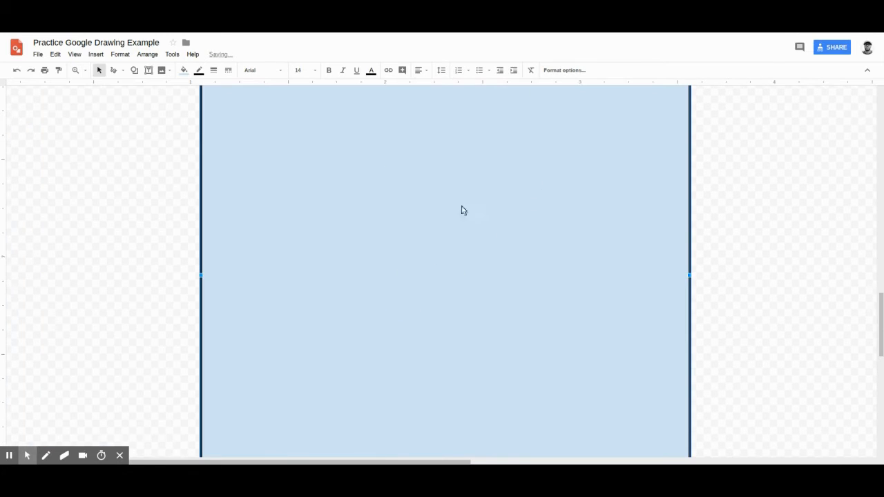
Step: Fit the whole page in view and place a fourth copy of the rectangle below the third, shifted right
click(85, 70)
click(88, 87)
click(100, 72)
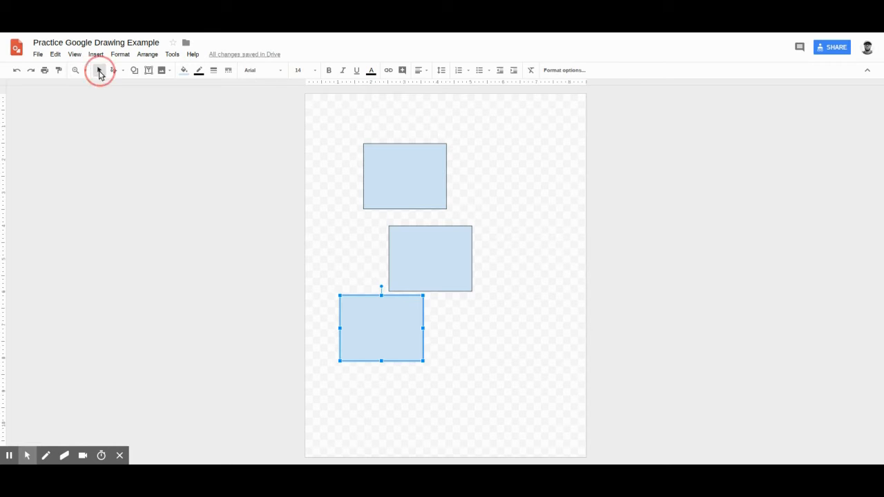
click(362, 338)
drag(361, 338, 406, 411)
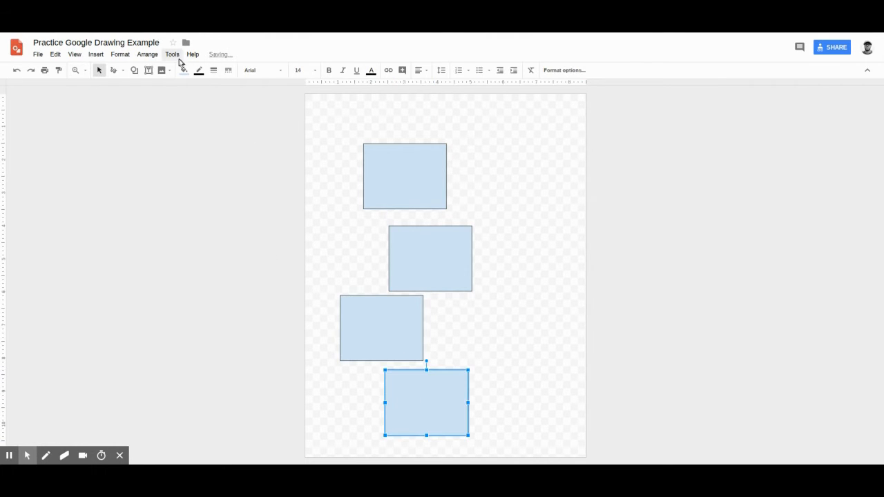
click(148, 55)
mouse_move(157, 71)
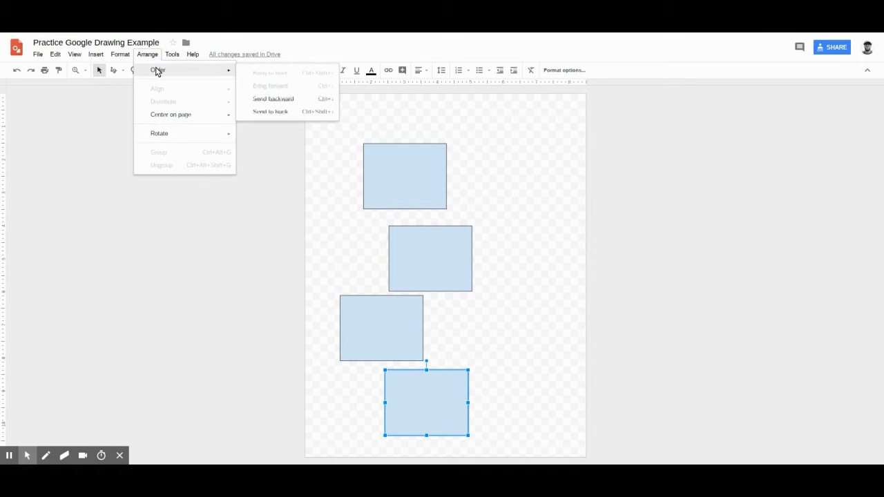
click(275, 286)
Step: Spread the top two rectangles apart, the first to the left and the second to the right, and fill the second orange
drag(374, 177, 350, 194)
drag(410, 266, 480, 252)
click(185, 71)
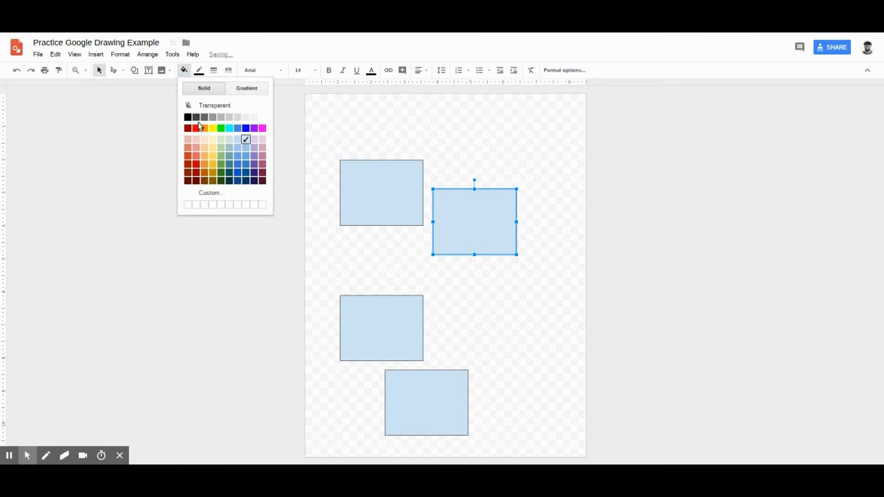
click(204, 127)
Step: Fill the third rectangle light yellow and the bottom rectangle green
click(385, 346)
click(184, 71)
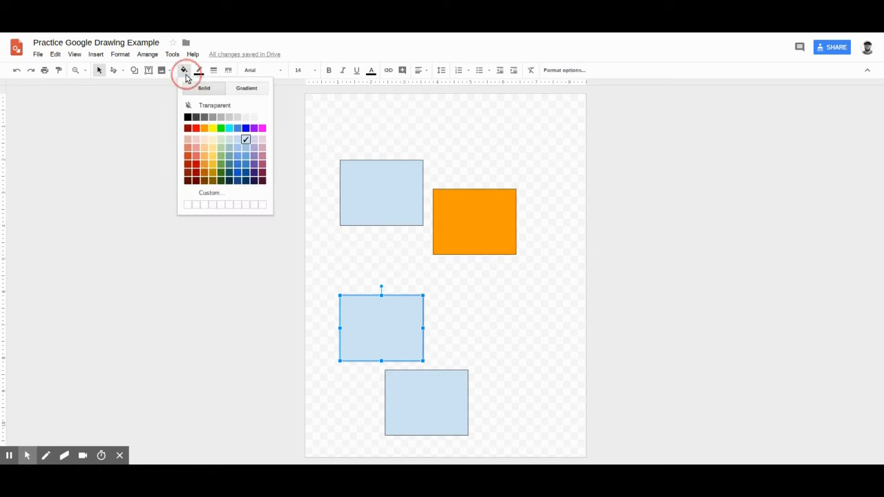
click(212, 155)
click(430, 427)
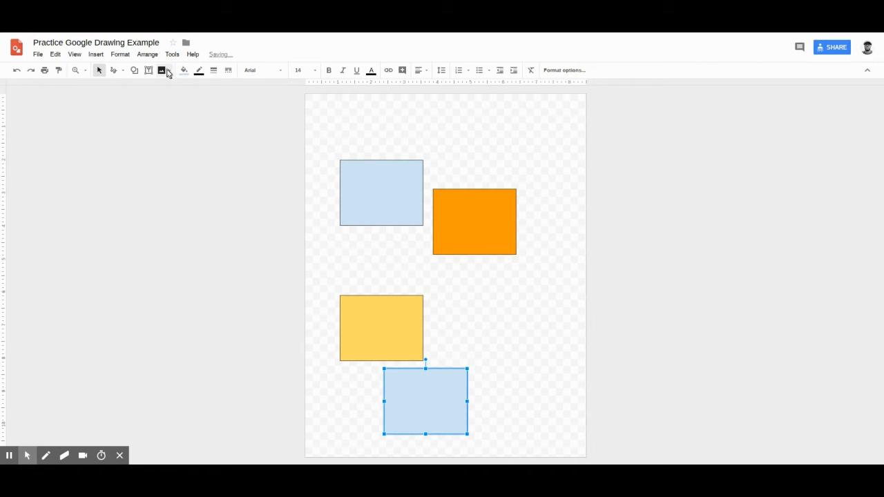
click(185, 71)
click(220, 128)
click(419, 284)
Step: Move the orange, yellow and green rectangles so that each overlaps the one above it in a zigzag stack
drag(456, 237, 409, 249)
drag(393, 345, 396, 292)
click(424, 396)
drag(424, 396, 416, 311)
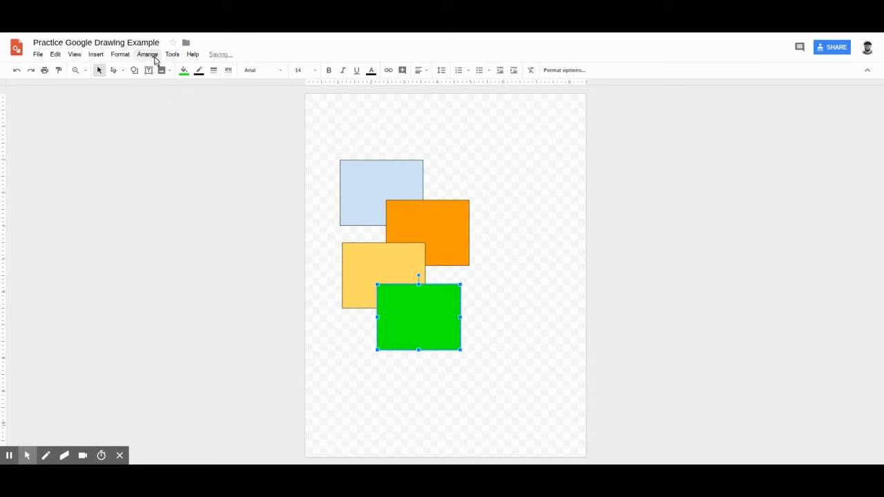
Step: Send the orange rectangle to the back of the stacking order
click(463, 250)
click(156, 56)
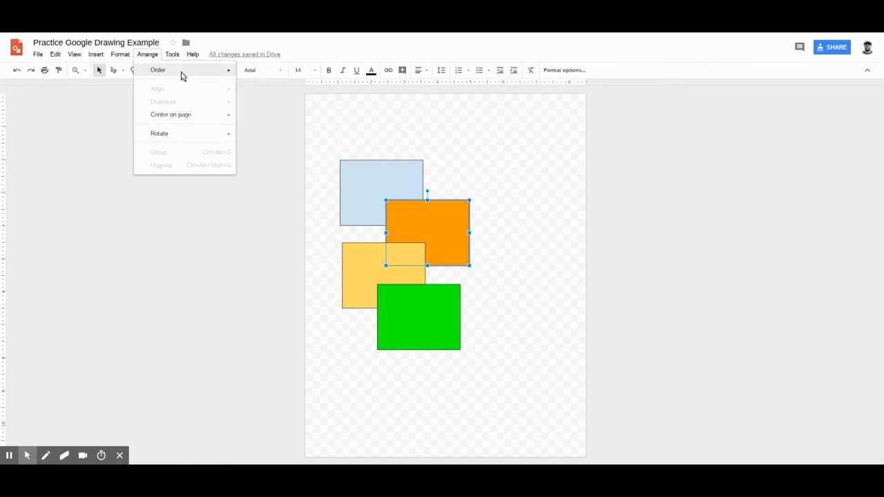
mouse_move(182, 71)
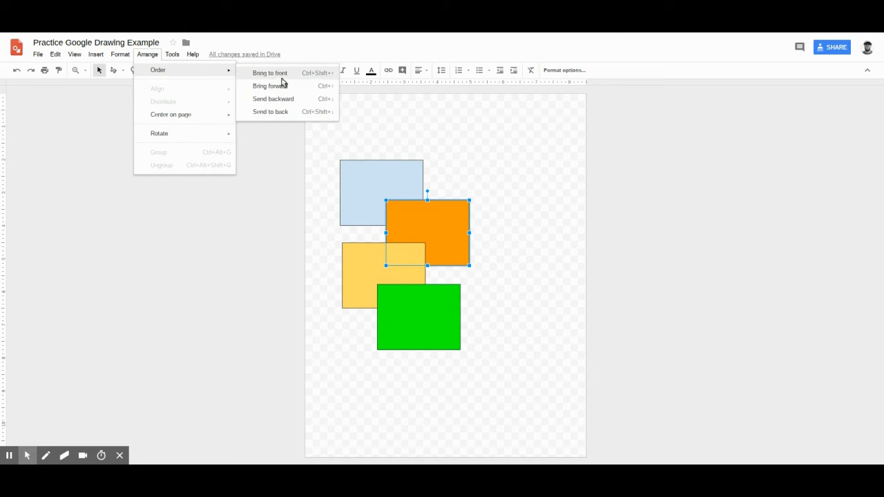
click(283, 112)
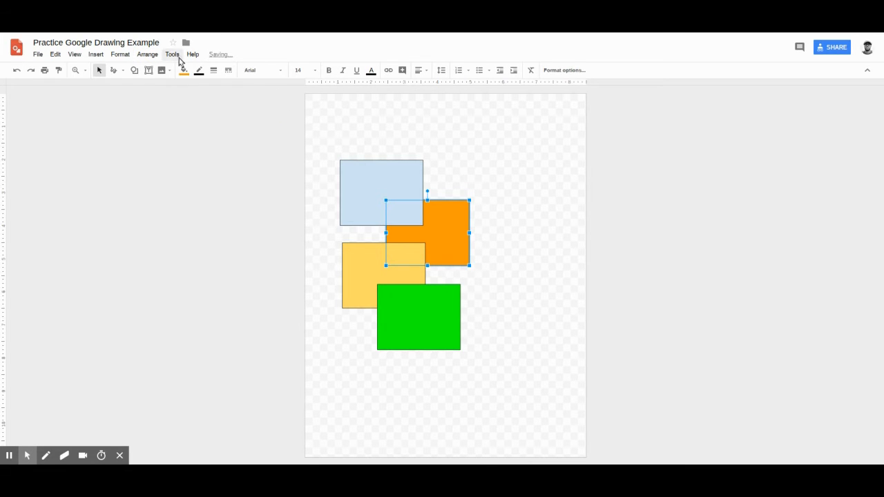
Step: Bring the orange rectangle to the front of the stacking order
click(148, 55)
click(160, 69)
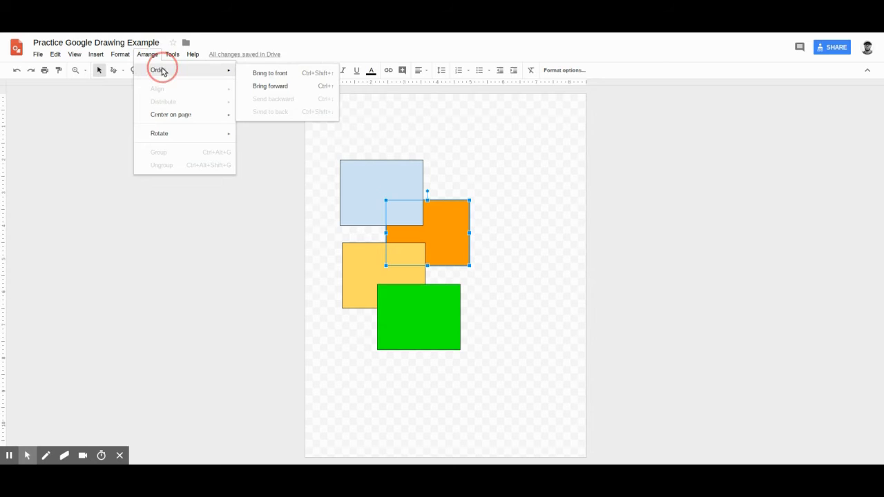
click(280, 74)
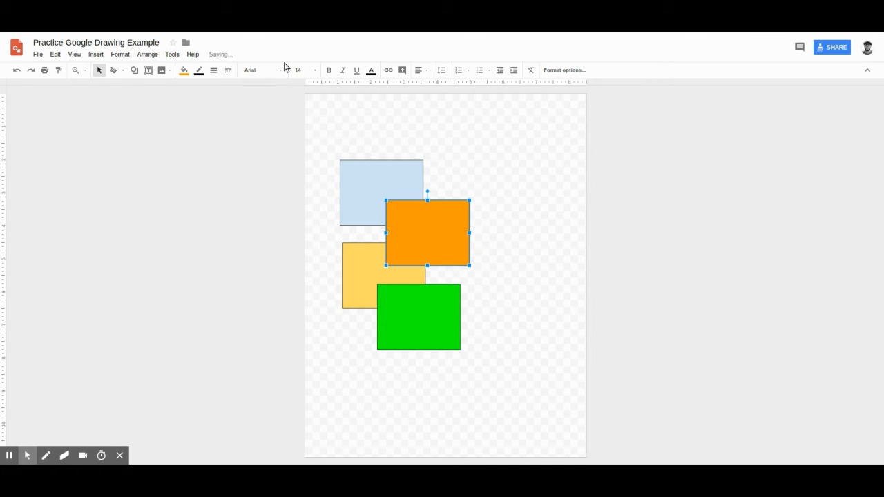
Step: Send the orange rectangle backward two levels, behind the green and yellow ones
click(148, 55)
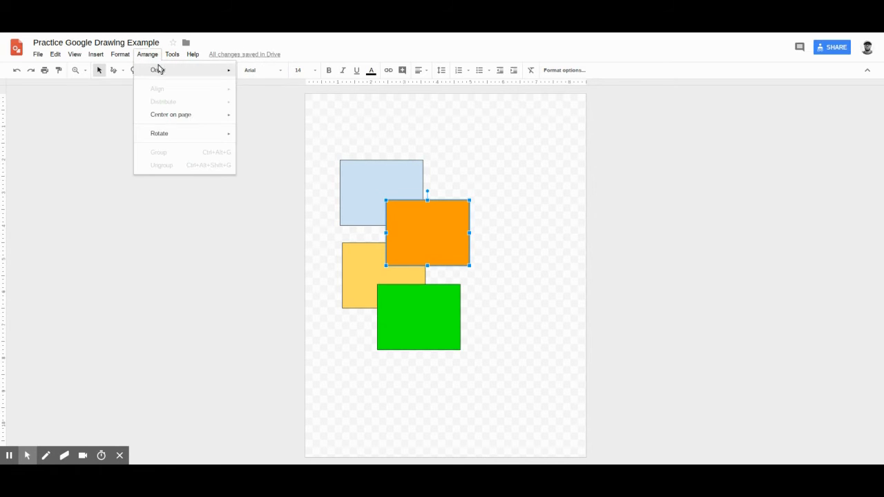
click(158, 70)
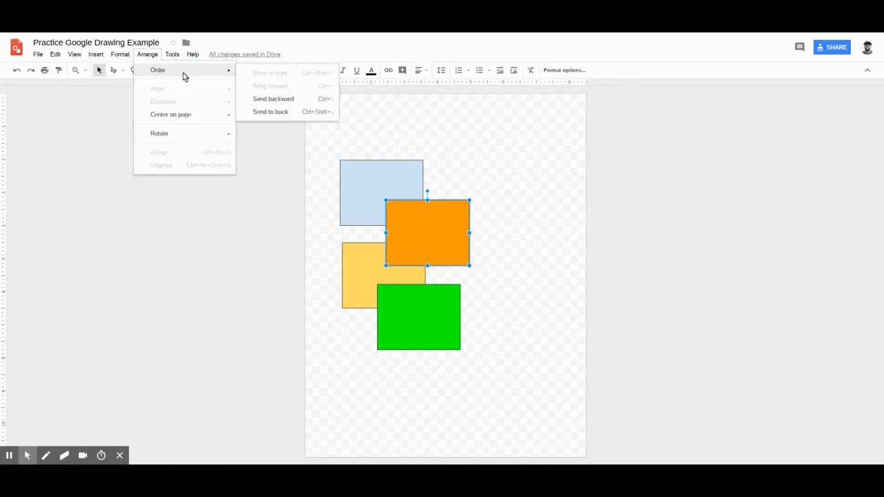
click(281, 101)
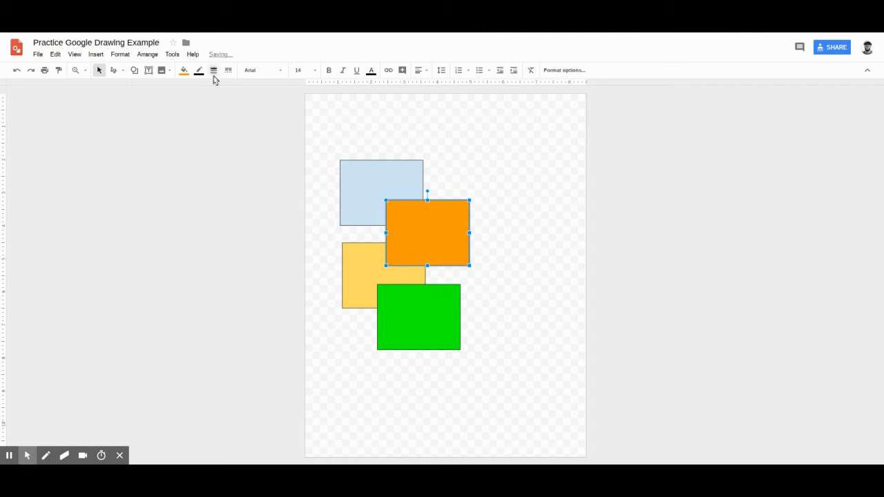
click(148, 55)
click(182, 71)
click(274, 100)
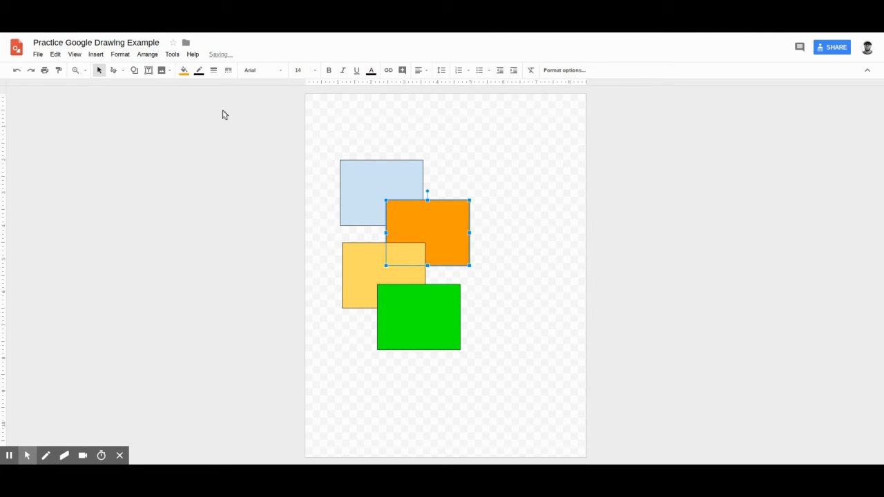
click(366, 271)
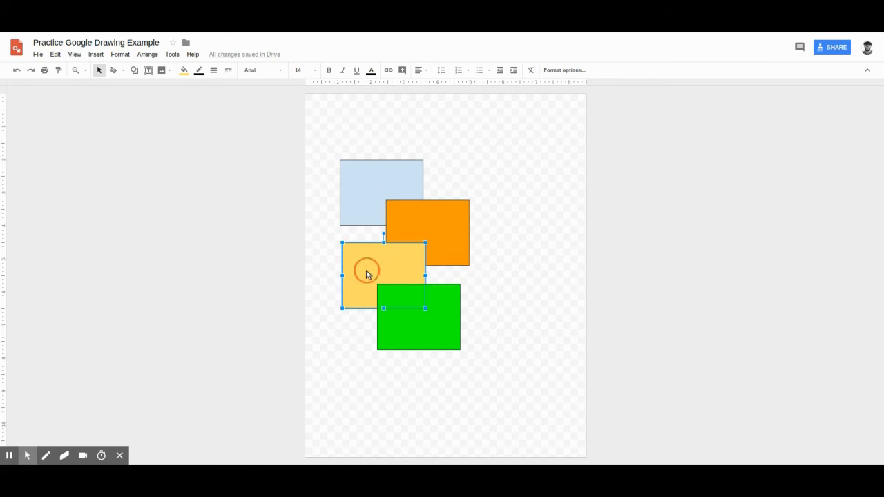
click(155, 57)
mouse_move(157, 70)
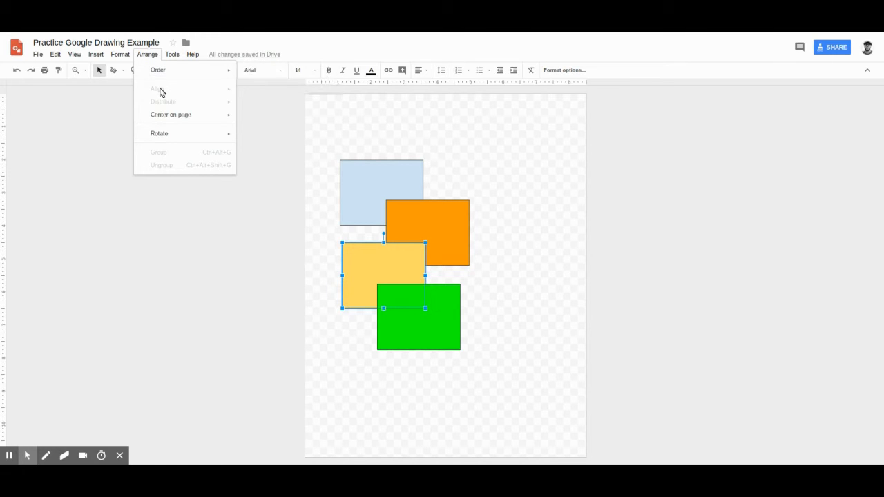
click(461, 362)
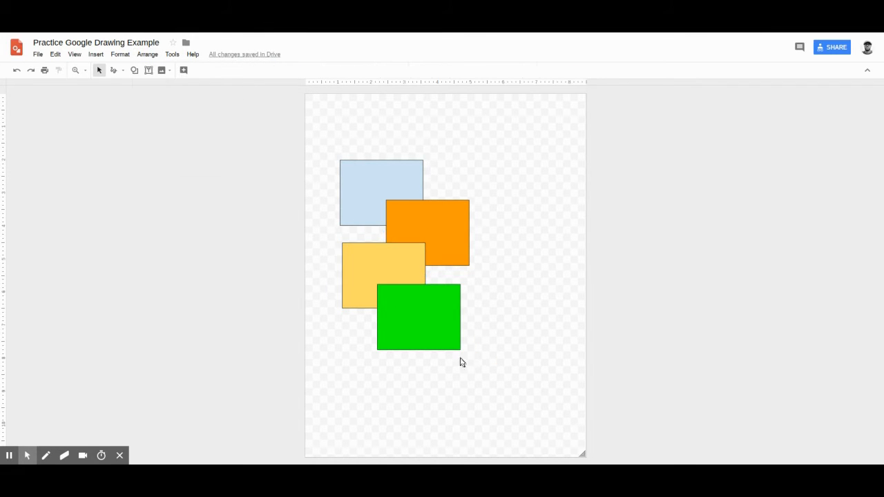
drag(535, 406, 337, 143)
click(483, 399)
click(414, 333)
shift+click(367, 280)
shift+click(424, 231)
shift+click(371, 193)
click(488, 424)
Step: Select the green, yellow, orange and blue rectangles together and align them left
click(414, 330)
shift+click(369, 267)
shift+click(402, 221)
shift+click(377, 197)
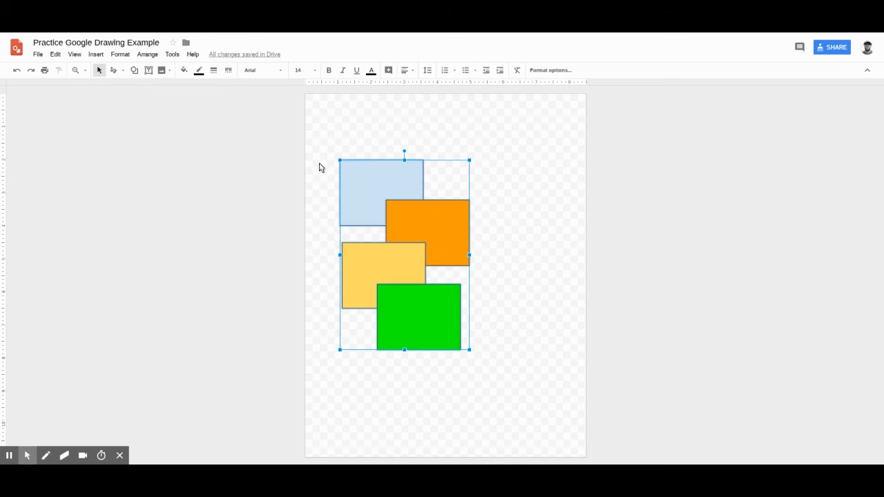
click(147, 54)
mouse_move(168, 91)
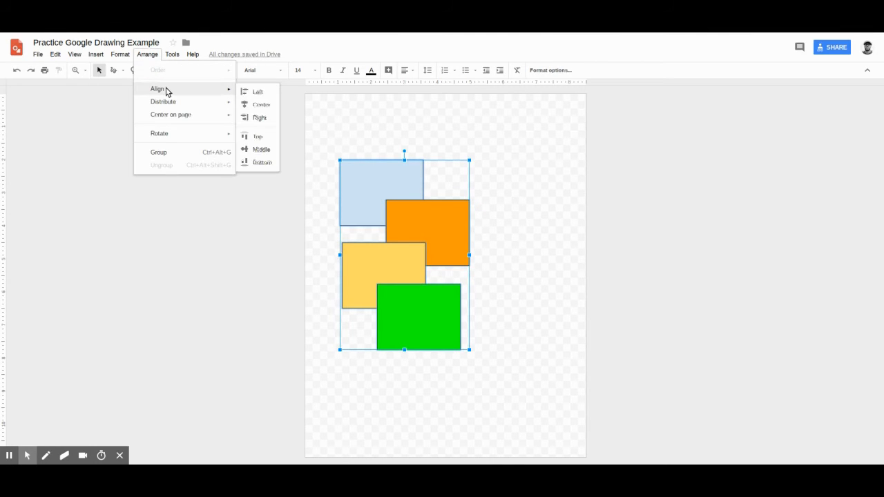
click(258, 94)
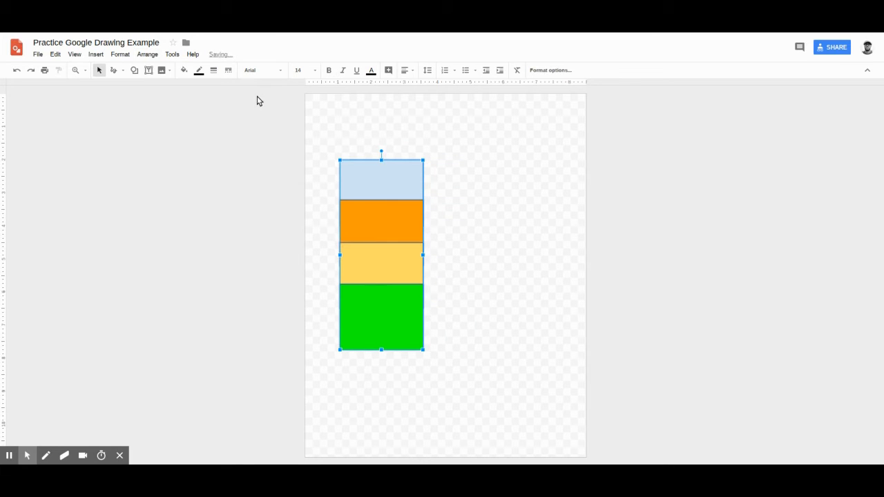
Step: Align the four selected rectangles by their horizontal centers
click(147, 54)
mouse_move(168, 95)
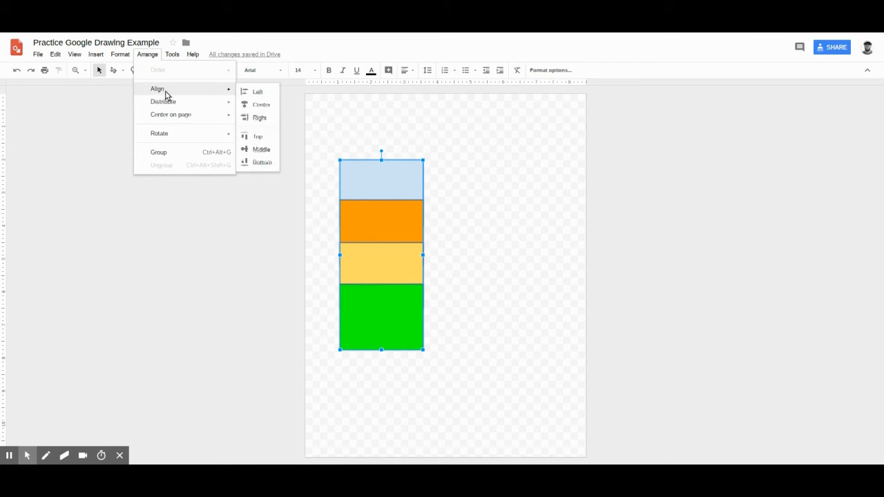
click(252, 107)
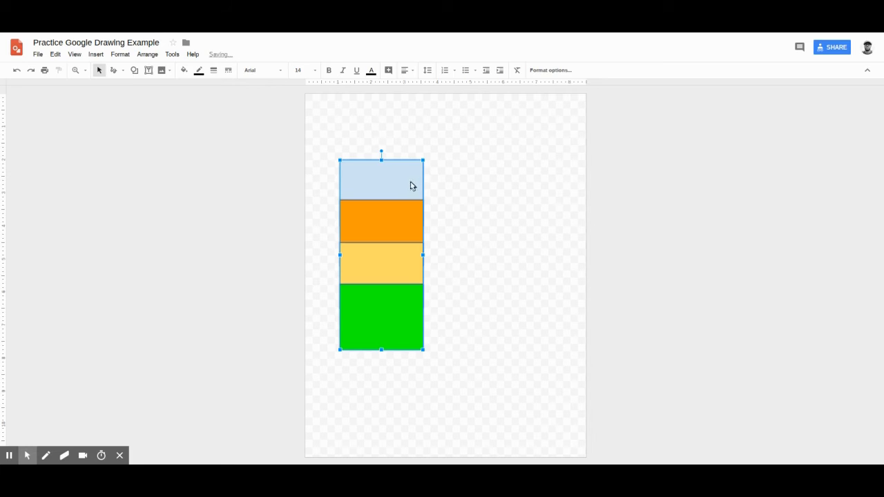
Step: Move the blue, orange, yellow and green rectangles individually so they form a loosely staggered column near the page's middle
click(488, 219)
drag(394, 193, 446, 183)
drag(405, 225, 469, 244)
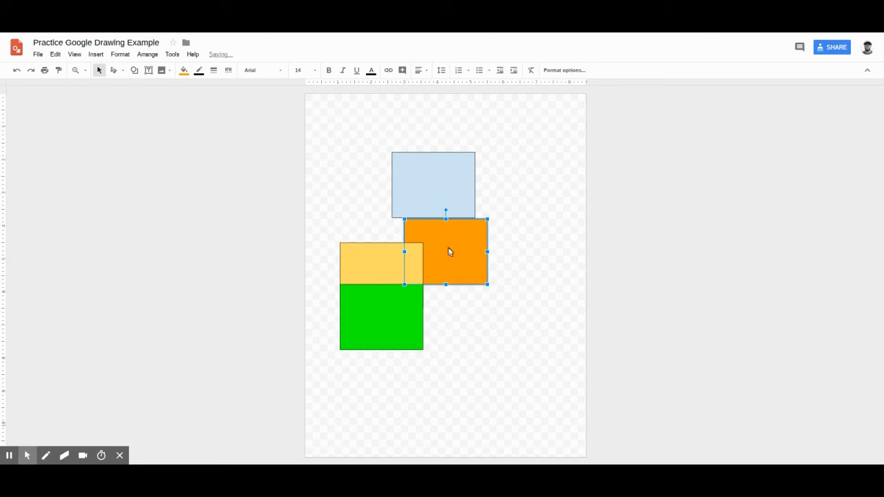
drag(377, 262, 412, 289)
drag(372, 340, 413, 372)
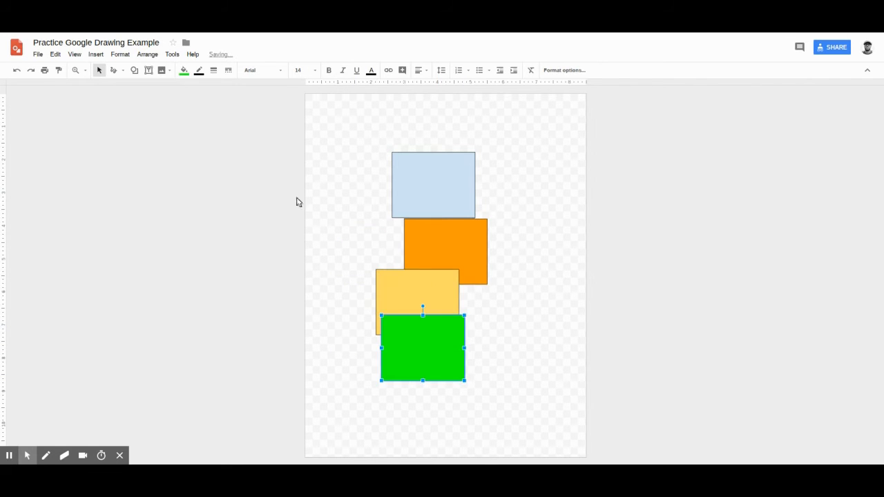
Step: Select all four staggered rectangles and align them by their horizontal centers
drag(502, 411, 343, 123)
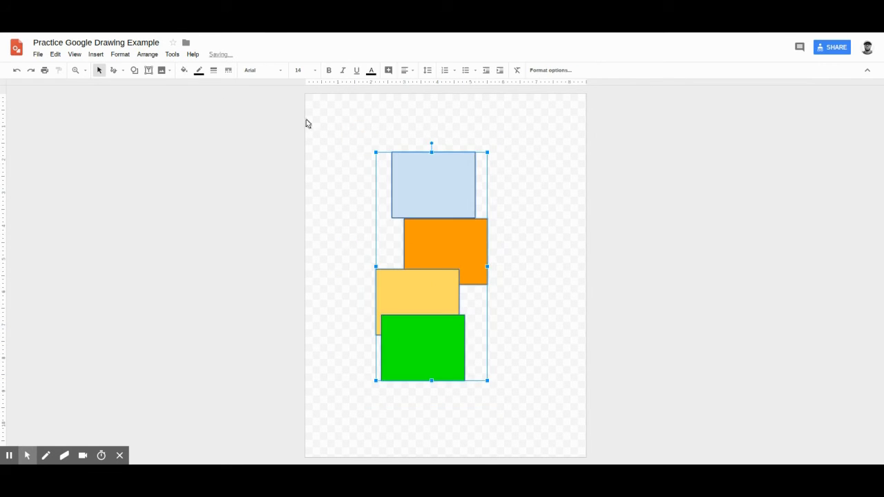
click(150, 55)
mouse_move(172, 91)
click(258, 104)
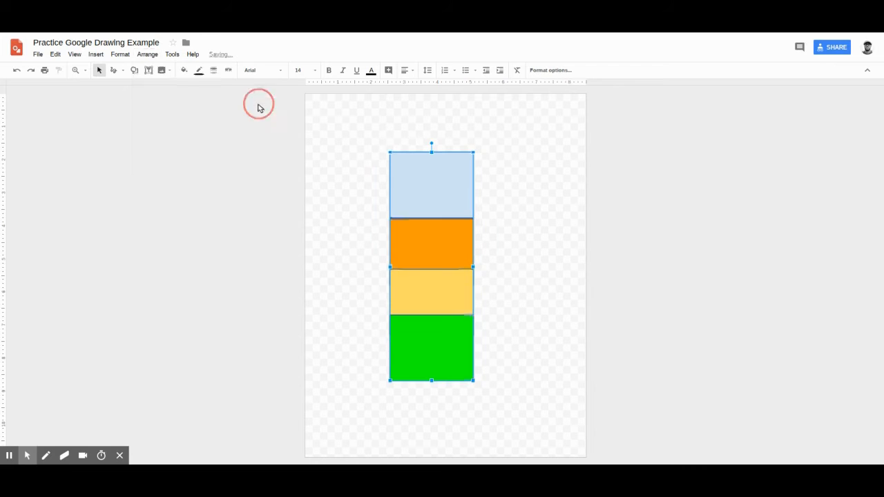
Step: Spread the four rectangles apart, offsetting blue and yellow toward the page's left side and orange and green toward its right
click(338, 187)
drag(429, 198, 392, 176)
drag(430, 249, 486, 264)
drag(456, 311, 422, 330)
drag(418, 342, 450, 383)
Step: Select all four spread-out rectangles and align them along their right edges
drag(324, 127, 507, 418)
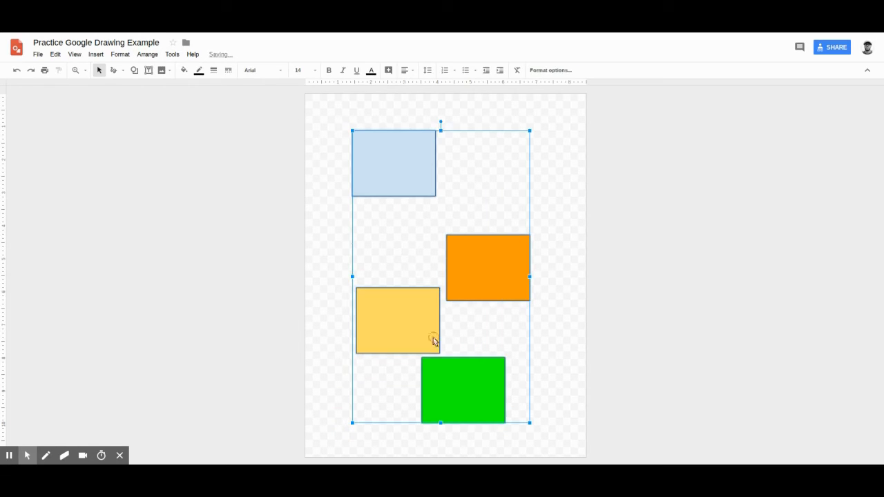
click(144, 57)
mouse_move(168, 92)
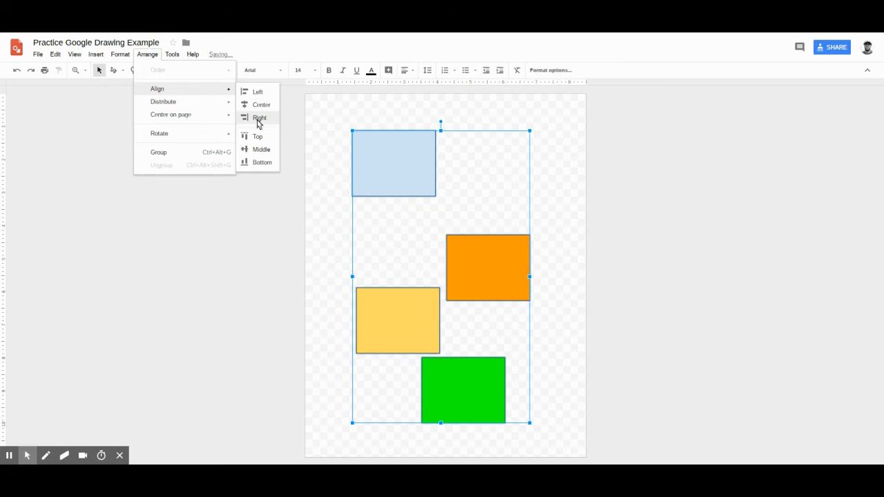
click(259, 119)
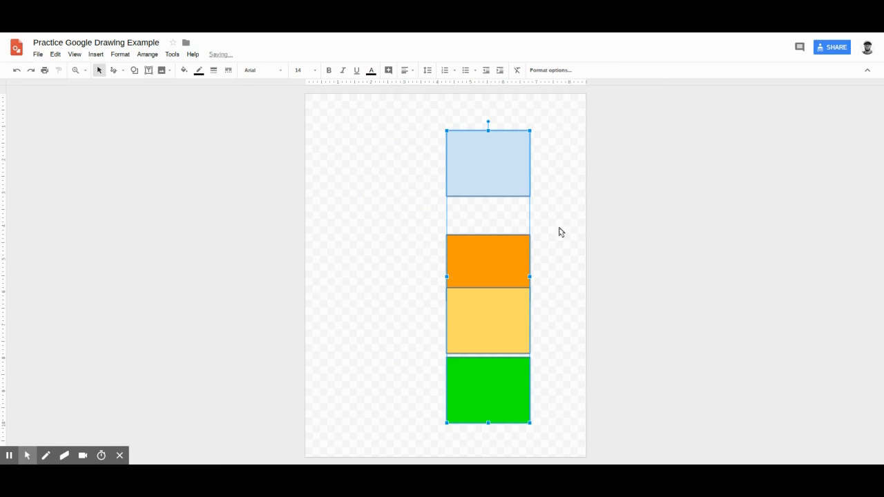
Step: Stagger the column again by moving blue further right and orange, yellow and green to the left, with gaps between them
click(434, 210)
drag(491, 172, 515, 170)
drag(474, 247, 432, 219)
drag(454, 309, 399, 299)
drag(468, 384, 440, 380)
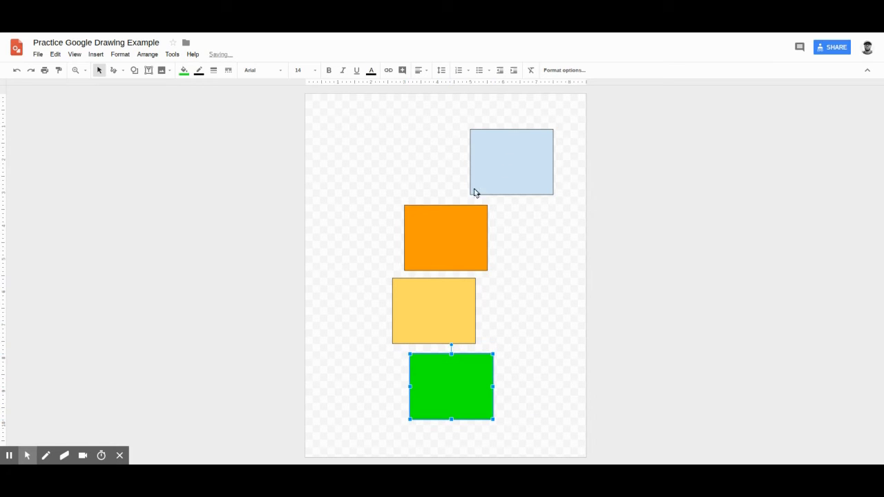
Step: Select the blue, orange, yellow and green rectangles one by one, try a right alignment, and undo it
click(461, 258)
click(511, 144)
shift+click(449, 259)
shift+click(445, 317)
shift+click(443, 379)
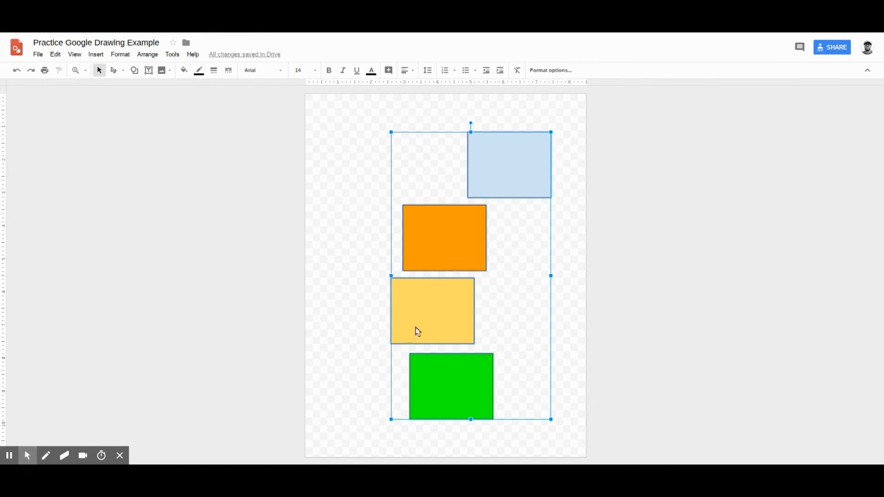
click(153, 59)
mouse_move(183, 93)
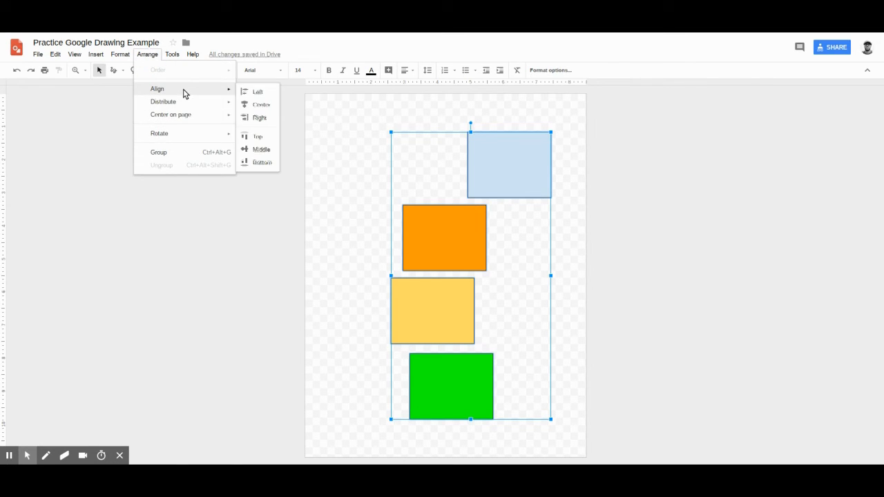
click(258, 118)
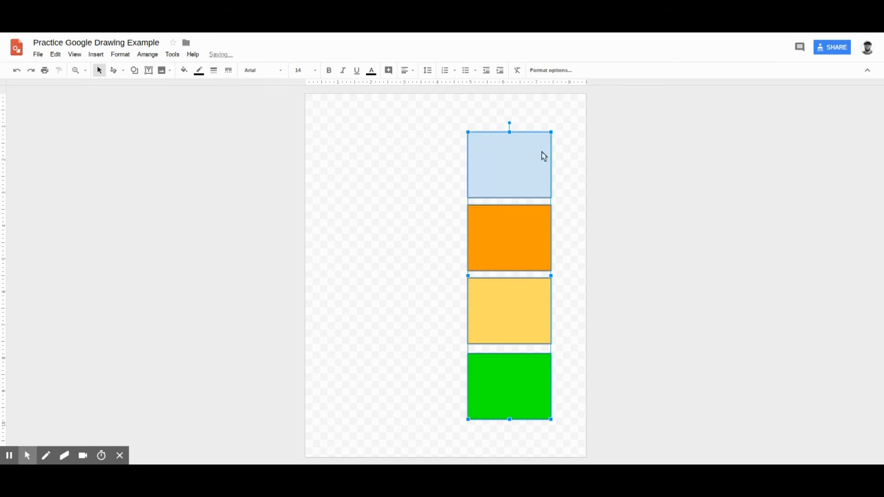
key(ctrl+z)
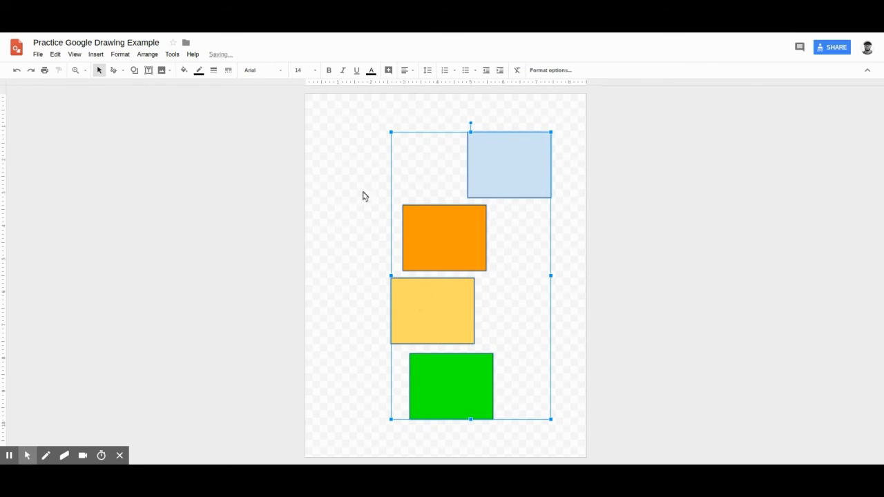
Step: Try a left alignment on the four selected rectangles and undo it
click(147, 55)
mouse_move(169, 91)
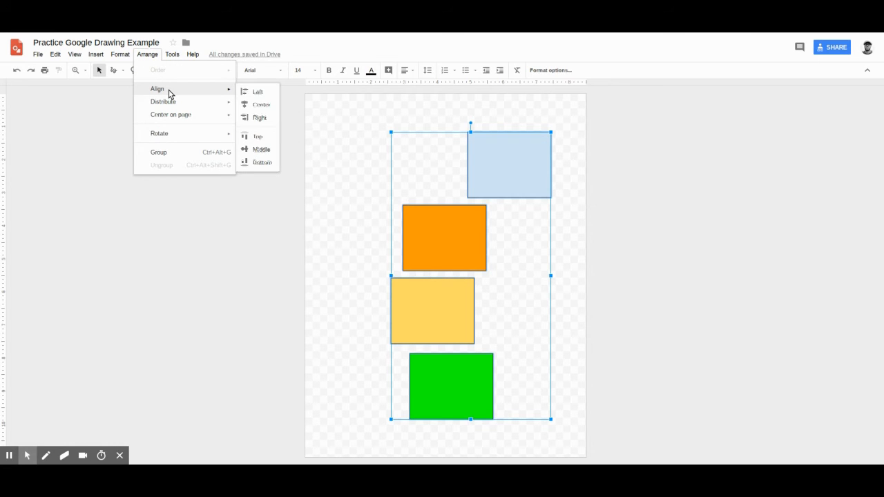
click(252, 92)
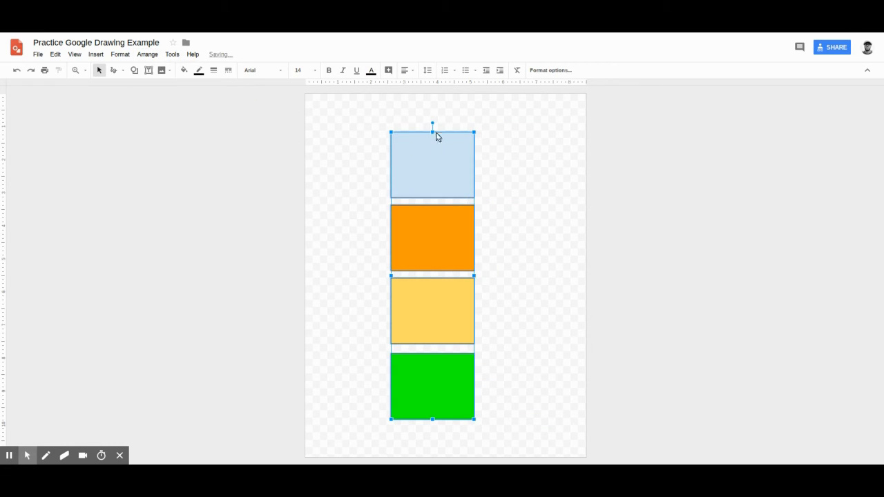
key(ctrl+z)
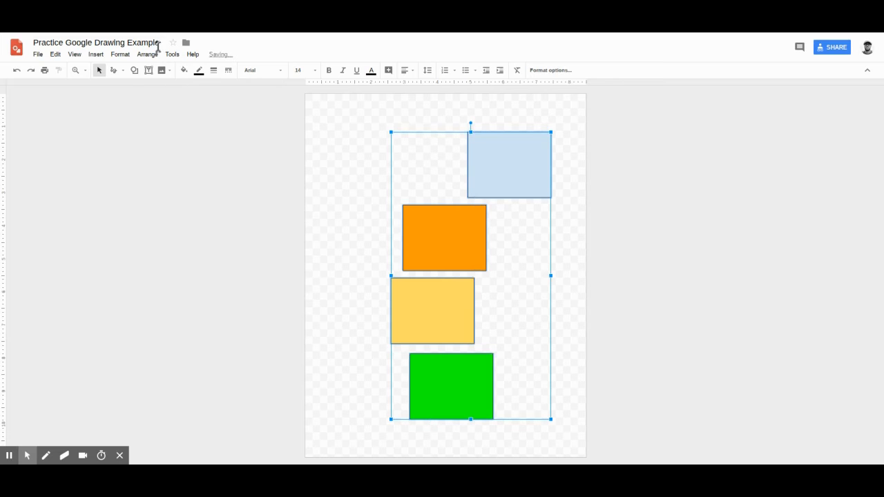
click(147, 55)
mouse_move(175, 90)
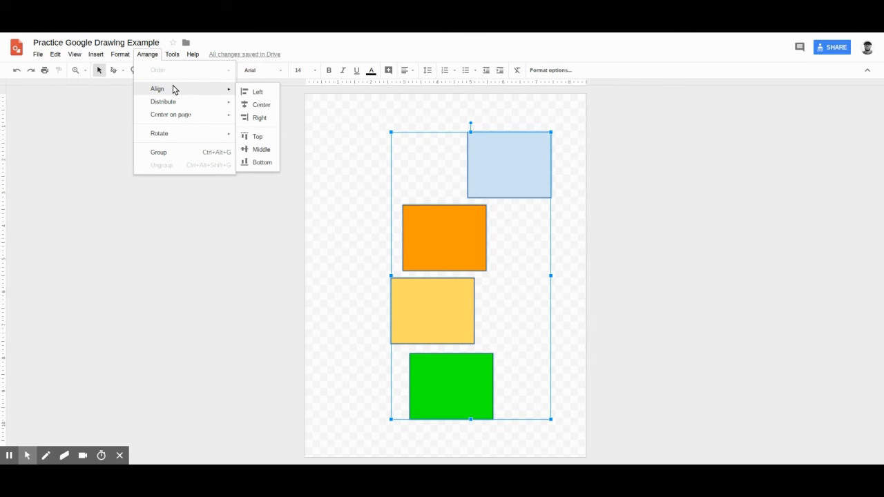
click(361, 261)
Step: Move the yellow, orange and green rectangles so all four form a diagonal staircase from blue at upper right to green at lower left
drag(421, 297, 380, 290)
click(456, 252)
drag(455, 252, 463, 248)
drag(451, 411, 353, 408)
Step: Select all four rectangles of the diagonal staircase and align them along their top edges
drag(572, 429, 326, 150)
click(157, 57)
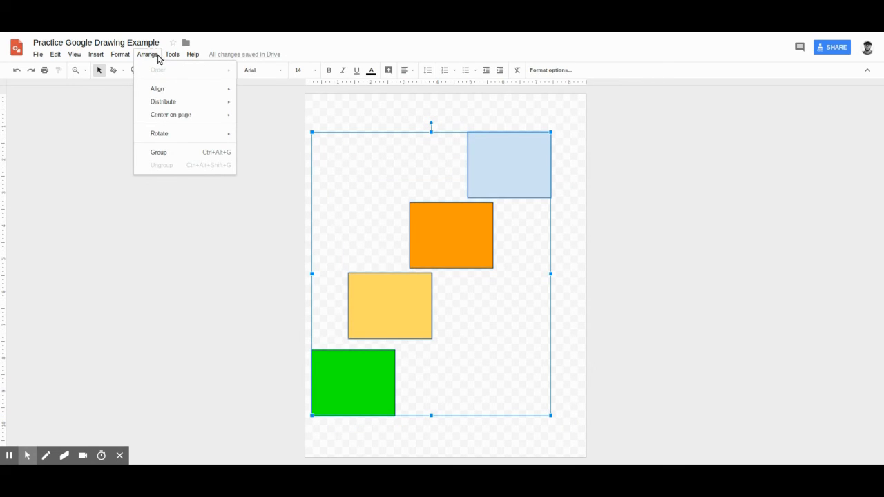
mouse_move(168, 89)
click(270, 138)
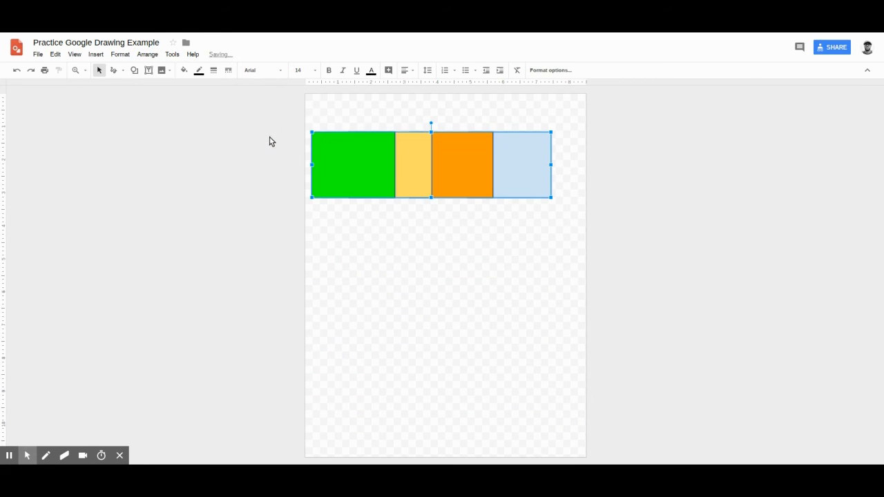
Step: Align the four selected rectangles along their bottom edges
click(148, 54)
mouse_move(177, 90)
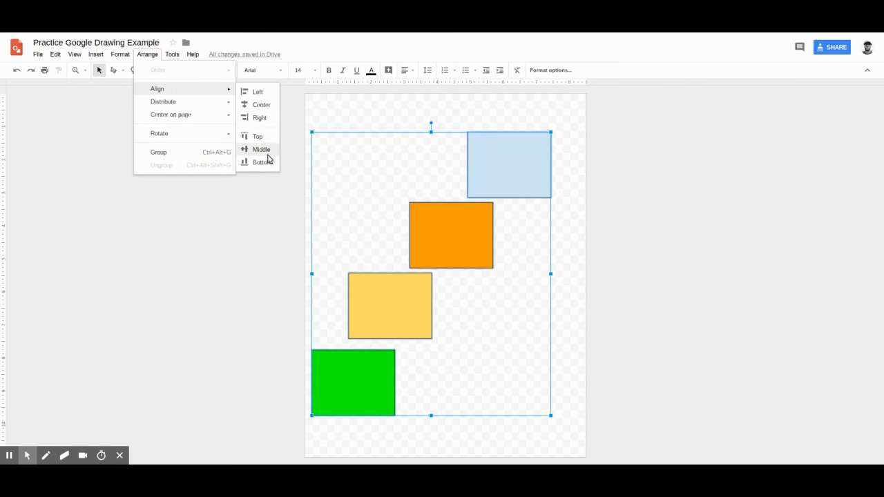
click(268, 163)
Step: Try a middle alignment on the bottom-aligned row and undo back to the diagonal staircase
click(156, 59)
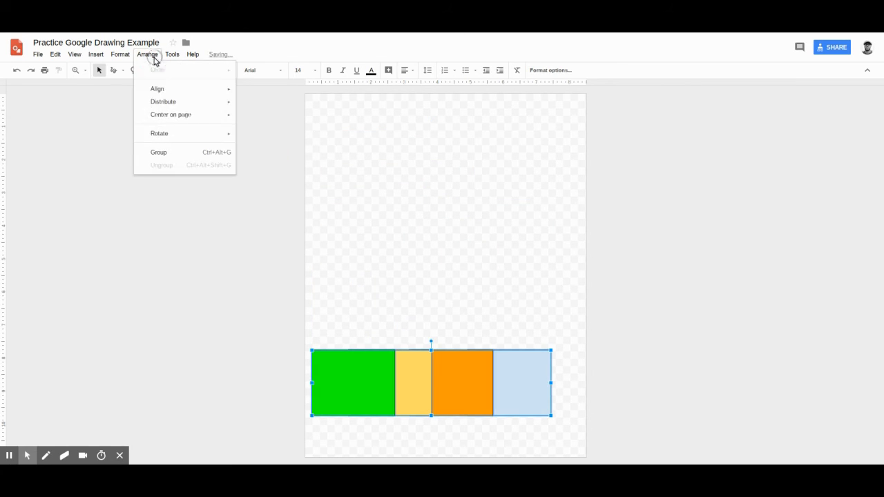
mouse_move(184, 99)
click(259, 149)
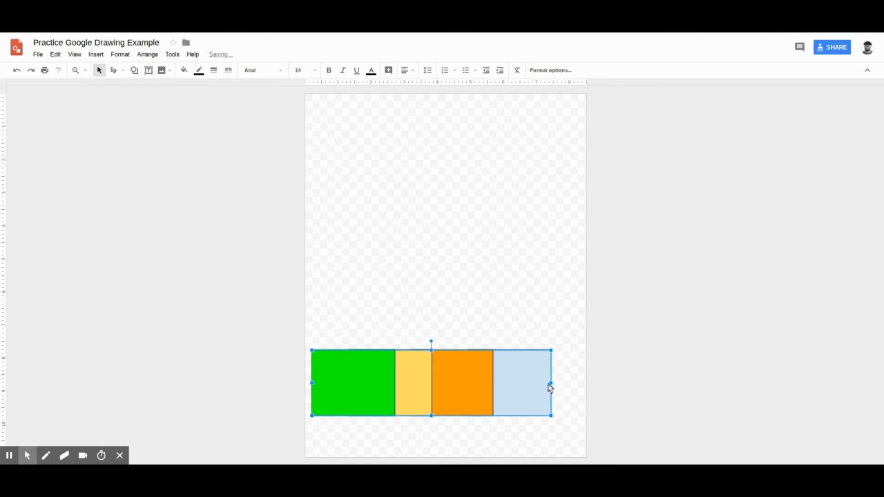
key(ctrl+z)
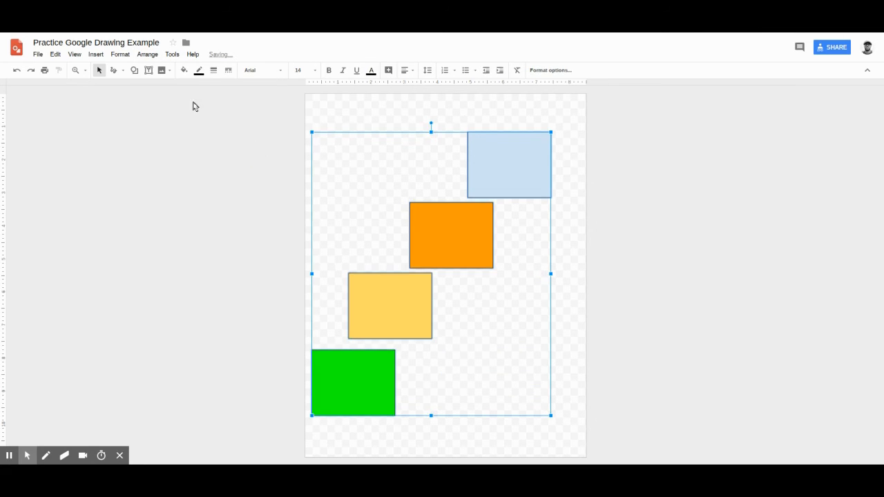
Step: Try a middle alignment on the selected diagonal staircase of rectangles and undo it
click(148, 55)
mouse_move(184, 96)
click(267, 148)
key(ctrl+z)
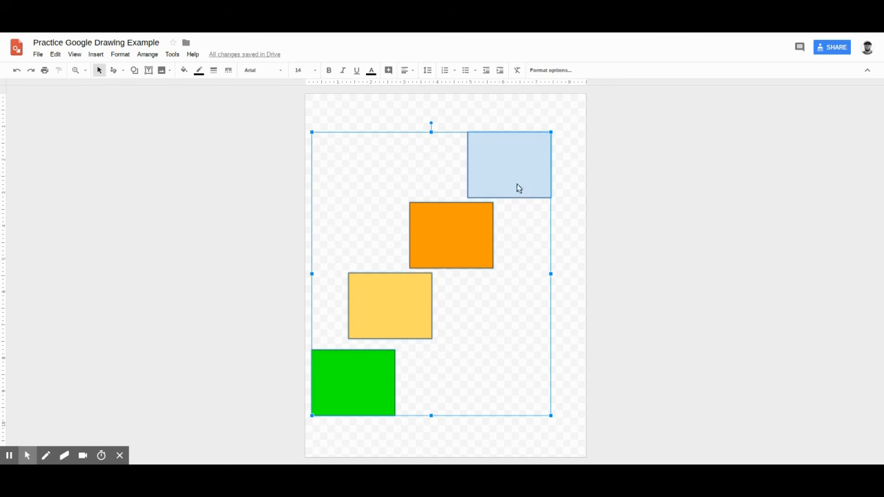
Step: Reselect all four rectangles of the staircase and align them along their left edges
click(290, 195)
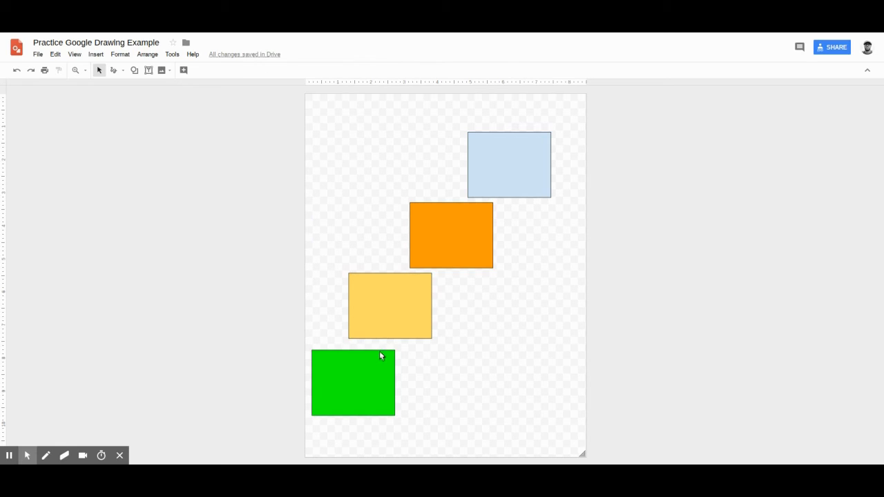
drag(553, 438, 353, 138)
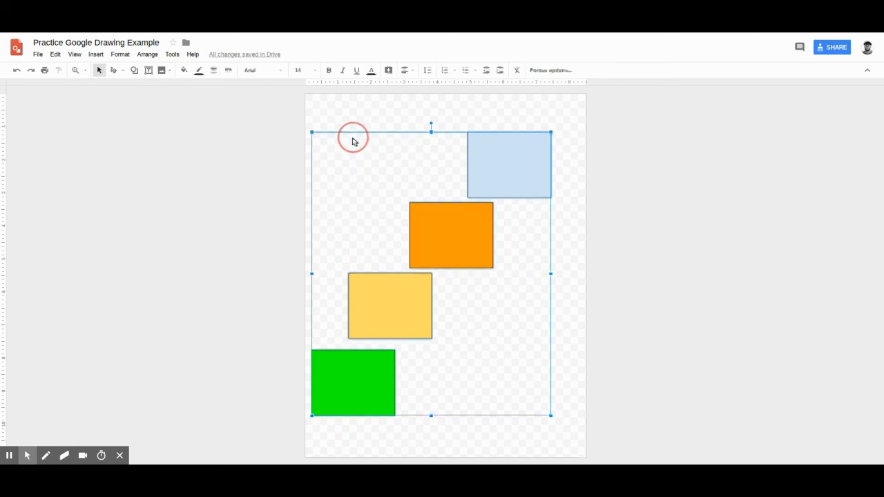
click(149, 55)
mouse_move(181, 92)
click(250, 92)
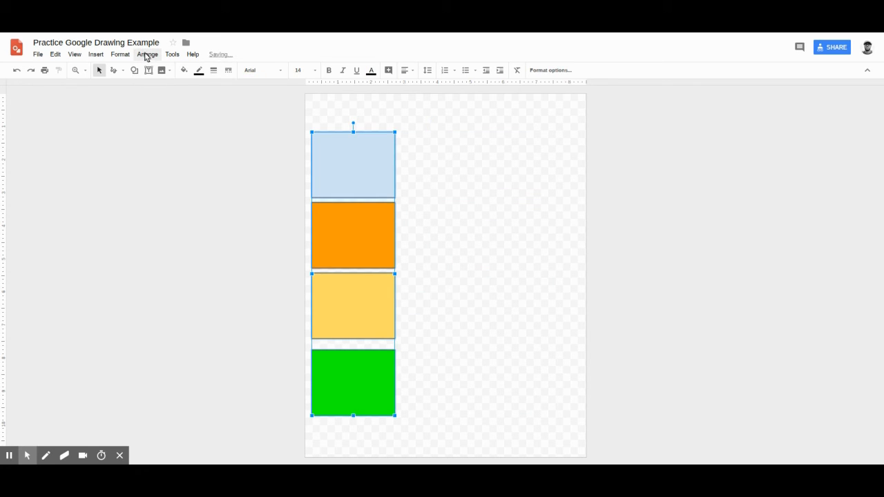
Step: Distribute the four left-aligned rectangles vertically so the gaps are equal, and deselect them
click(147, 55)
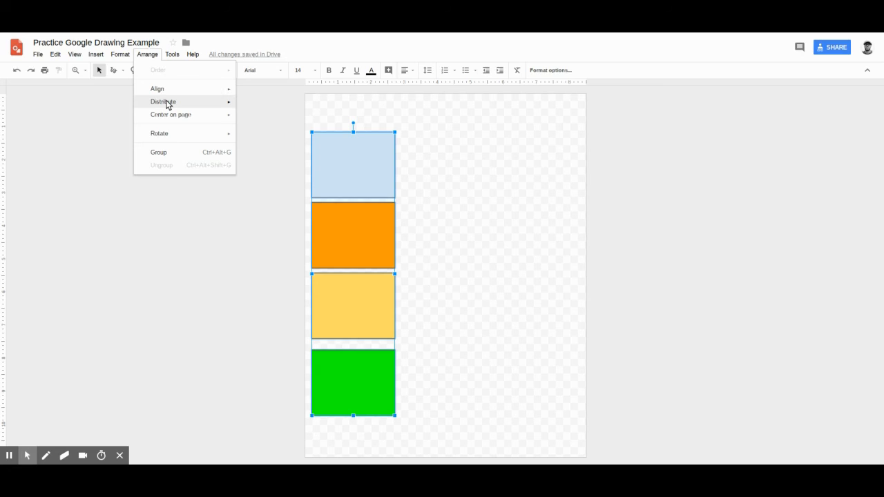
mouse_move(167, 104)
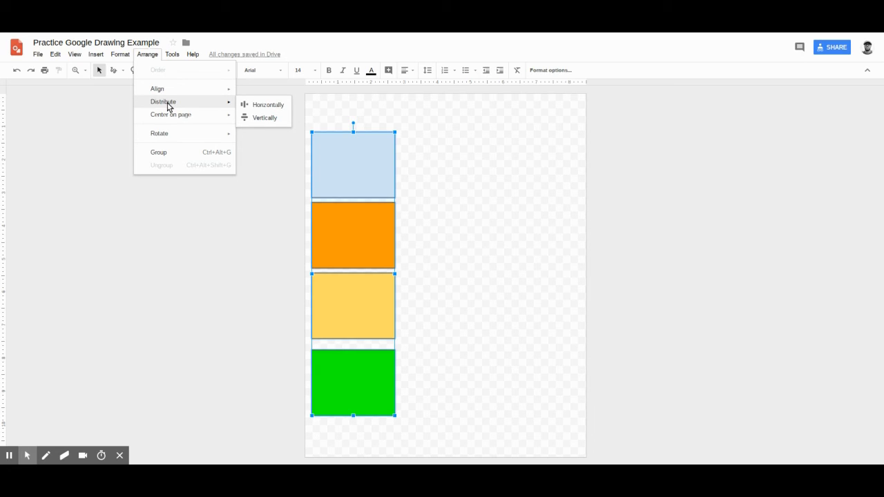
click(264, 119)
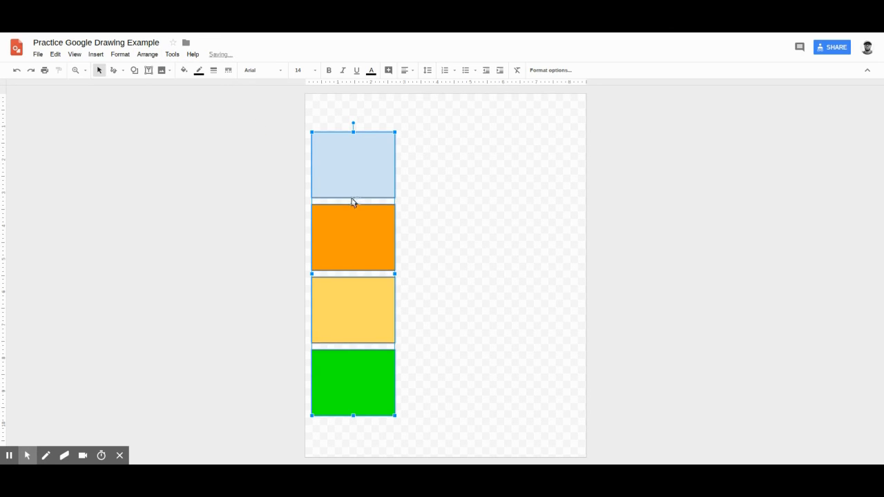
click(458, 344)
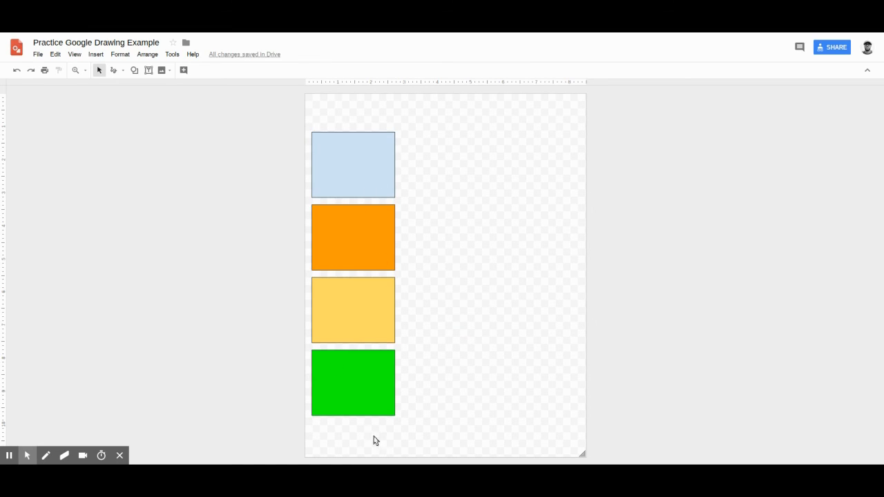
Step: Select all four rectangles, group them, and move the group to the right and slightly up
click(147, 55)
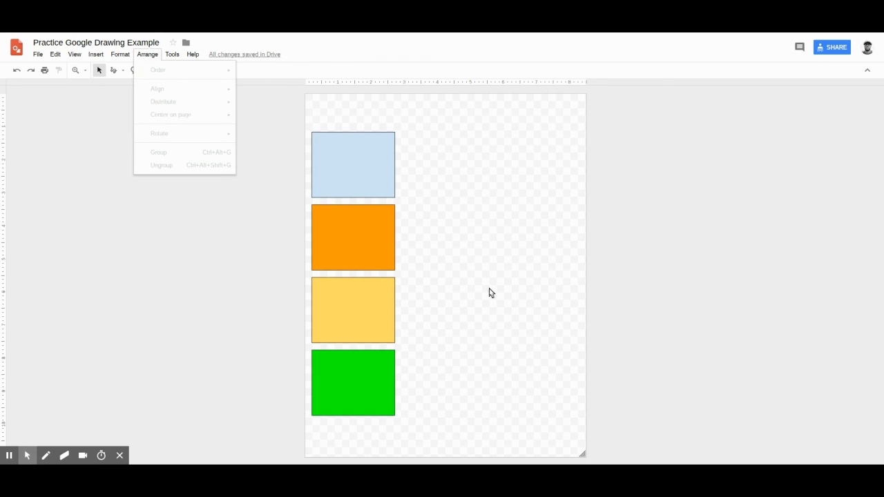
click(490, 293)
drag(474, 446, 268, 133)
click(153, 58)
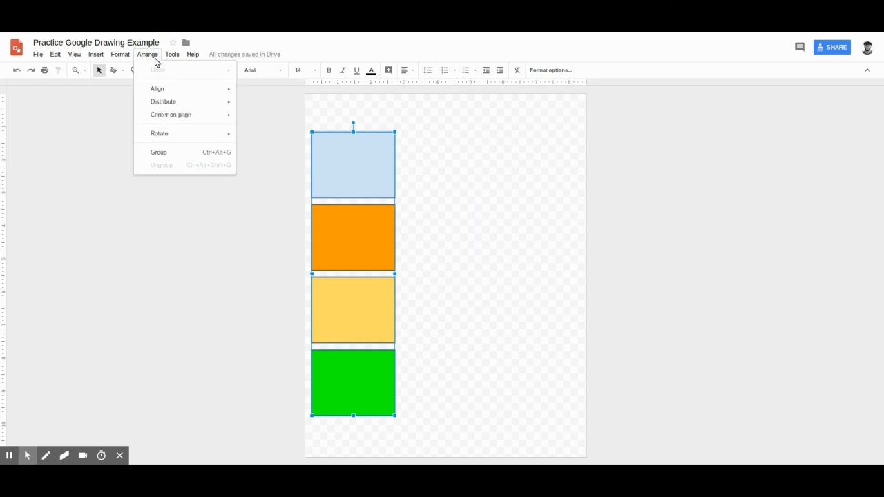
click(204, 159)
click(466, 194)
drag(380, 183, 420, 177)
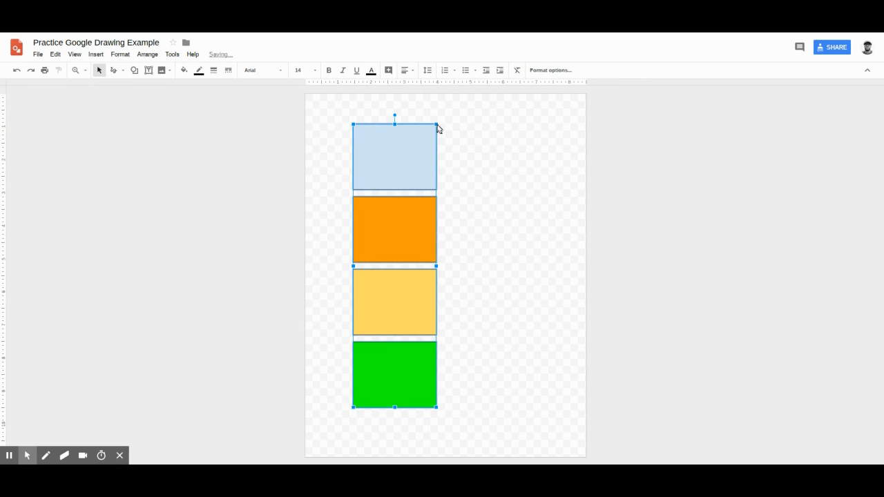
Step: Resize the group of rectangles to be wider and shorter, and reposition it near the top of the page
drag(437, 124, 406, 174)
click(440, 169)
click(403, 168)
drag(436, 124, 528, 207)
click(501, 166)
drag(472, 249, 448, 160)
Step: Rotate the grouped rectangles clockwise 90°
click(148, 55)
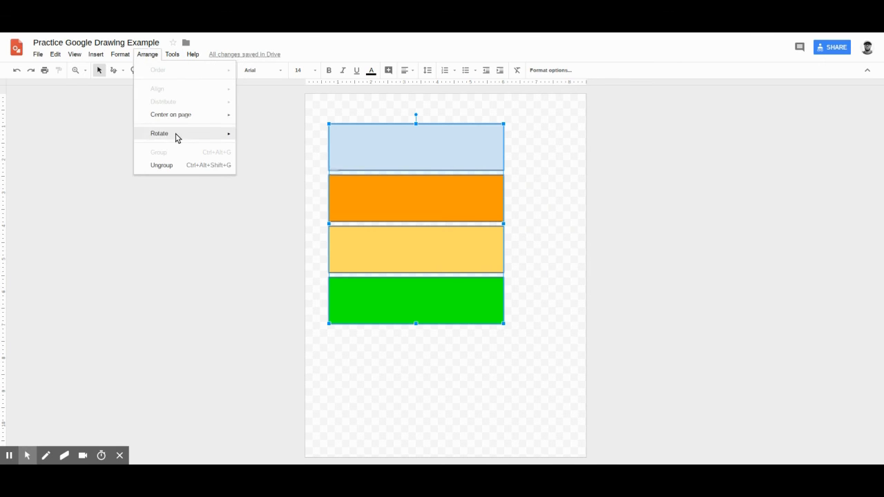
mouse_move(176, 138)
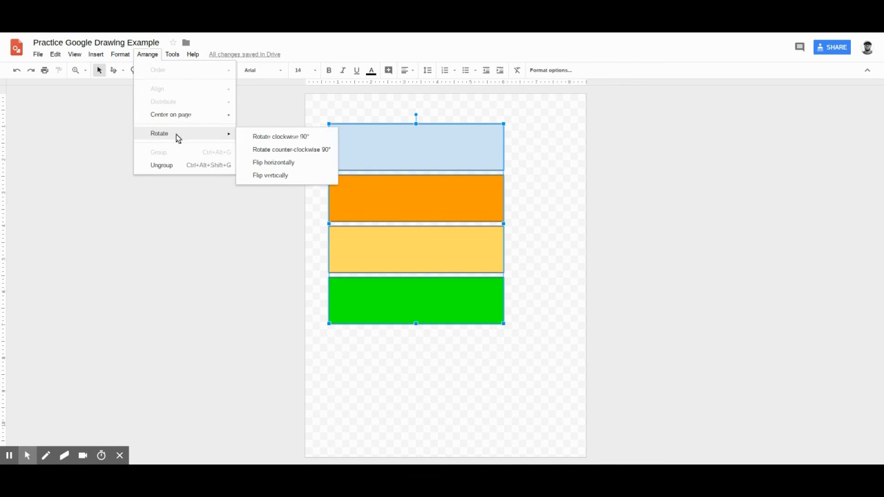
click(291, 138)
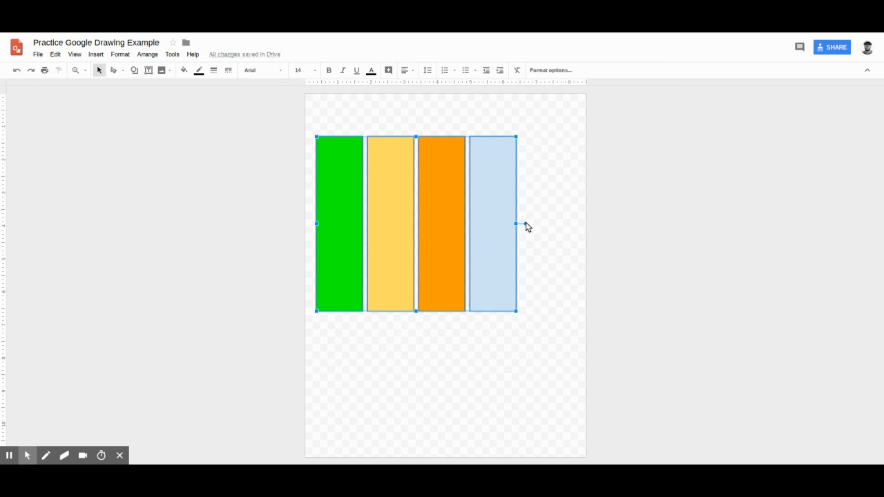
Step: Rotate the group freely back to horizontal bars with blue on top, position it nearer the page's center, and deselect it
drag(527, 229, 443, 166)
click(584, 265)
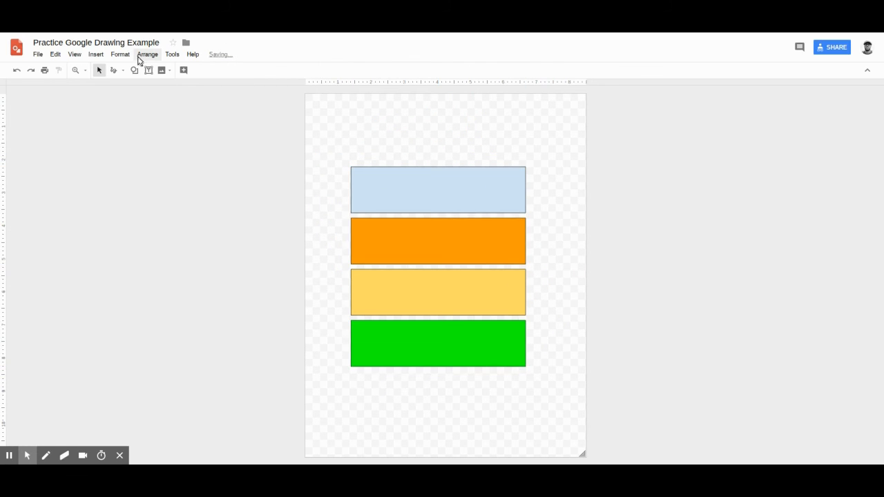